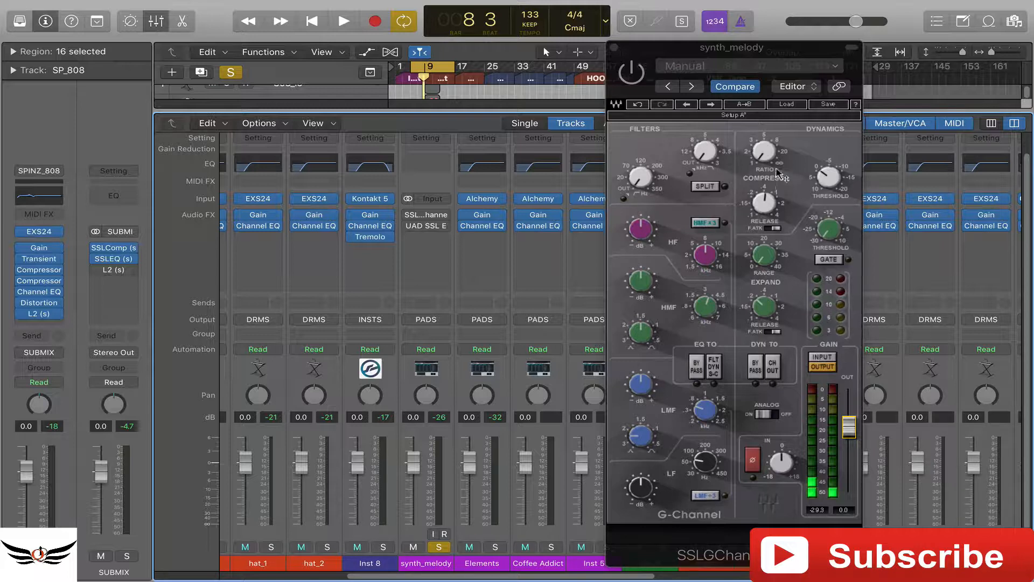
- Play the soloed synth_melody track and compare it with the SSL G-Channel off and on, leaving the plug-in enabled and playback stopped
left_click(764, 152)
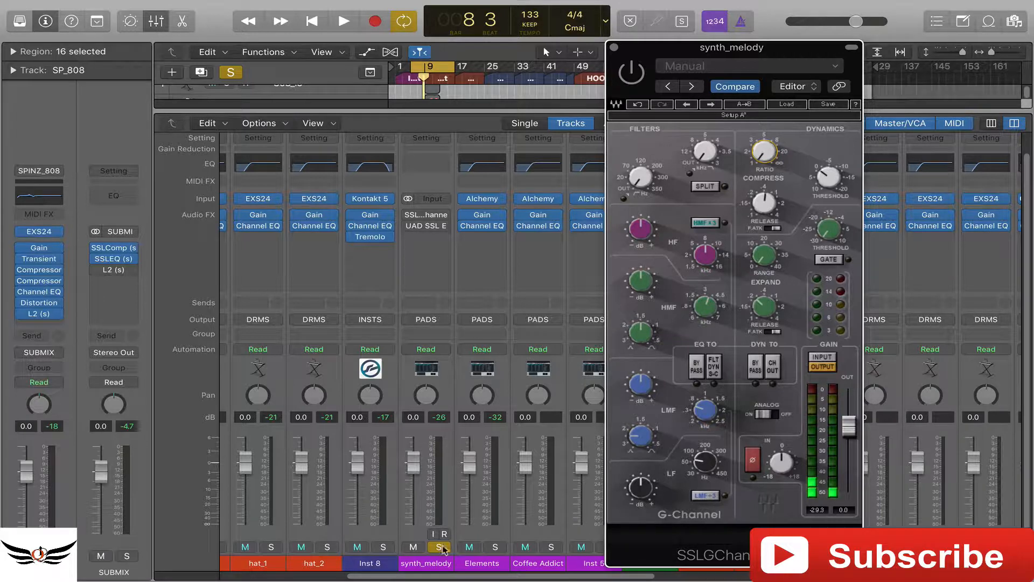
key("space")
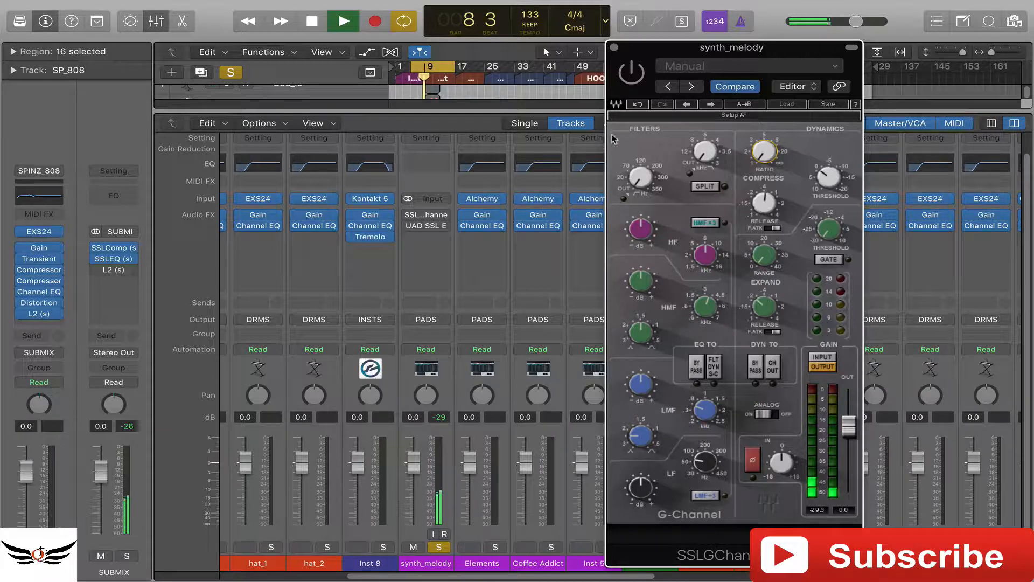
left_click(630, 75)
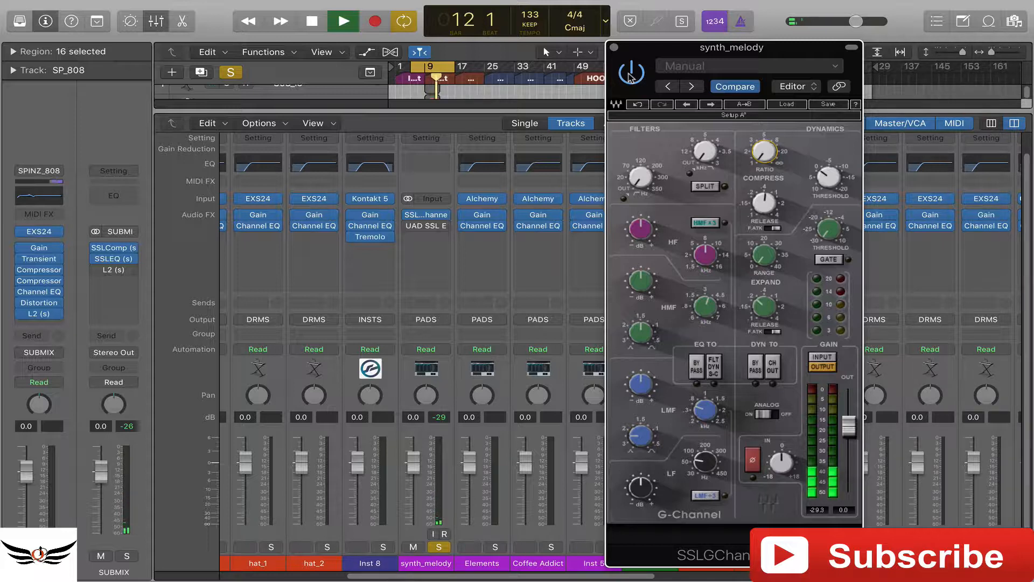
left_click(630, 76)
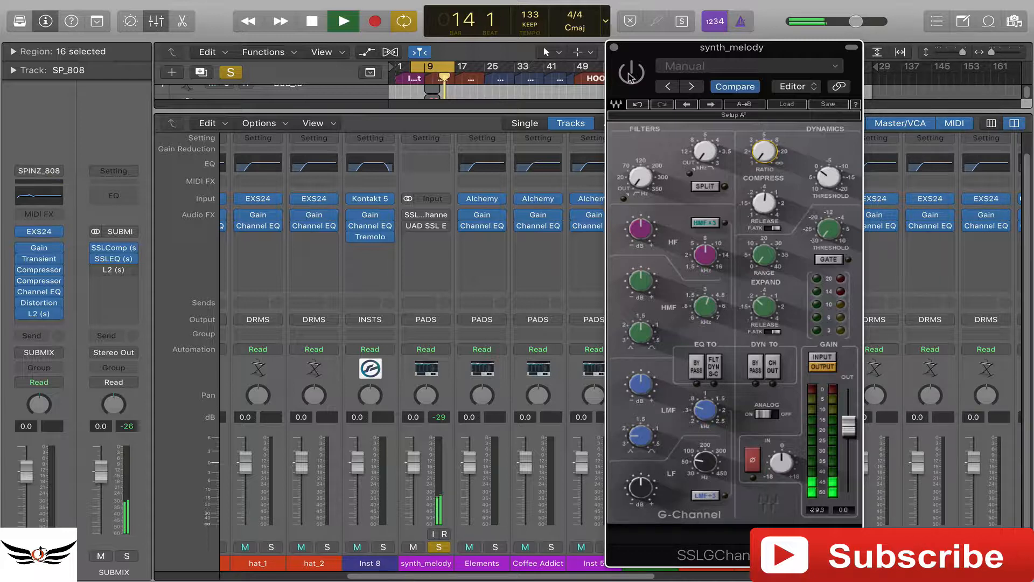
left_click(631, 75)
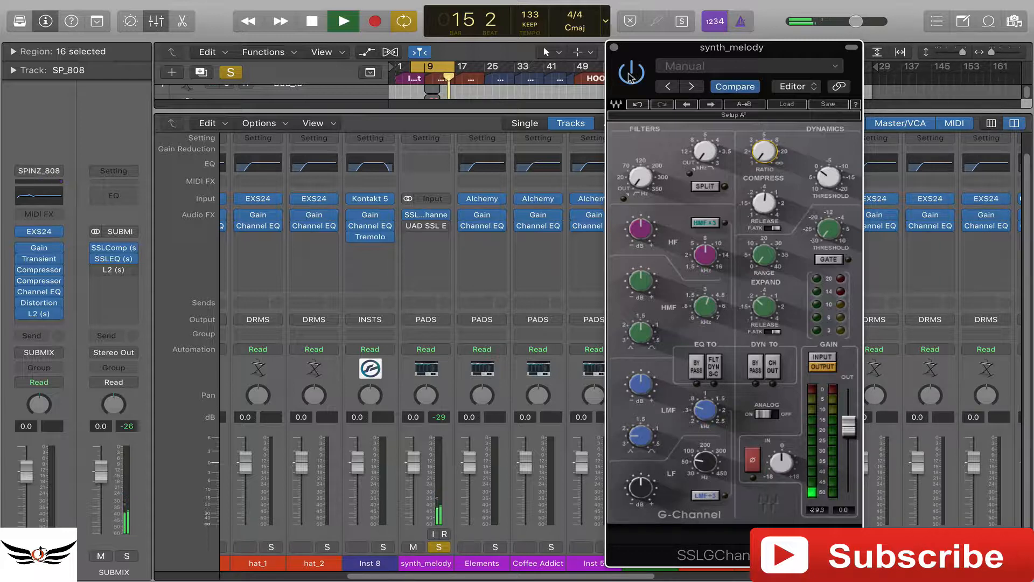
left_click(630, 75)
left_click(631, 76)
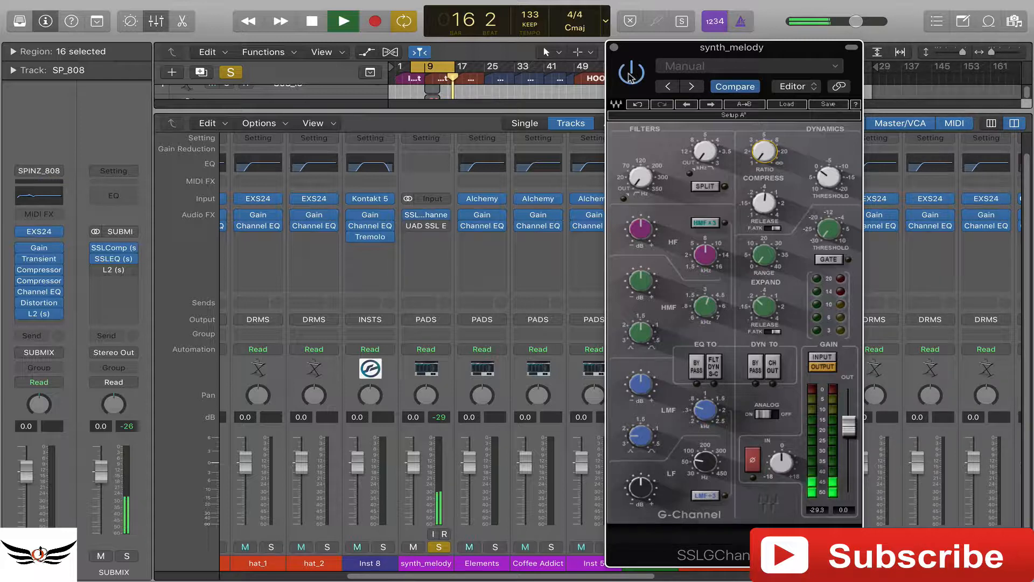
key("space")
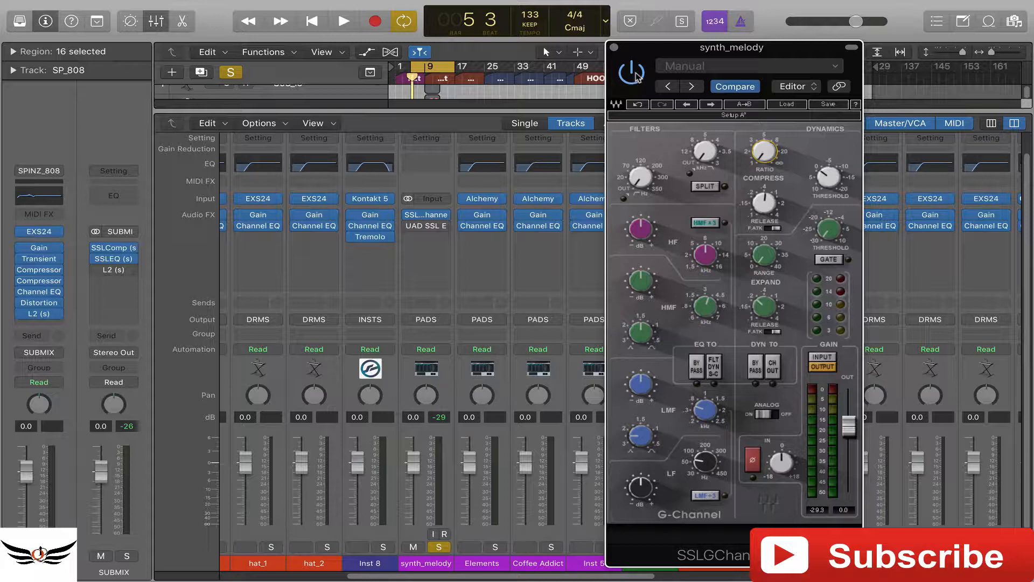
key("space")
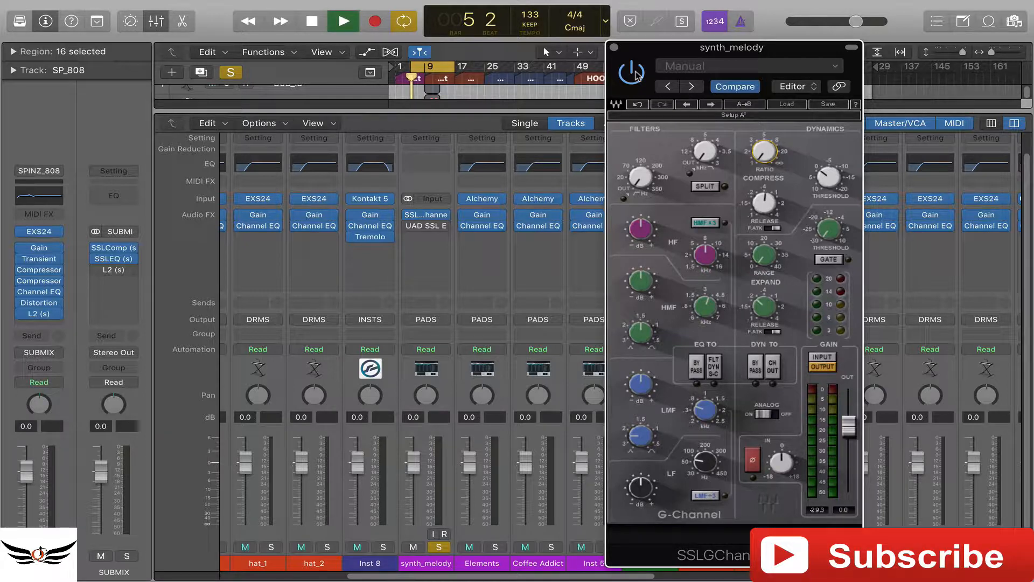
key("space")
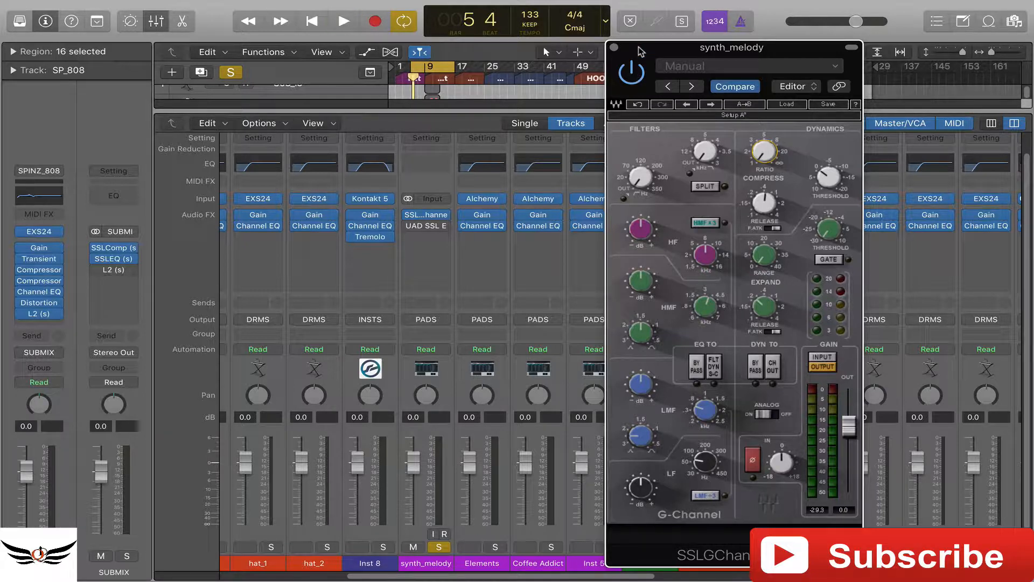
- During playback of synth_melody, raise the G-Channel compressor's ratio and lower its threshold
left_click_drag(646, 51, 666, 50)
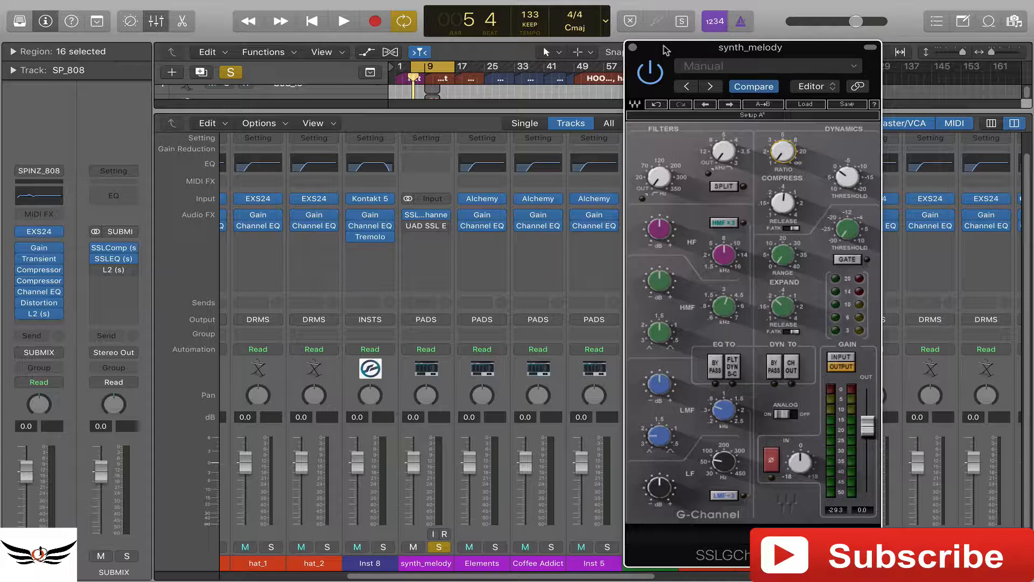
key("space")
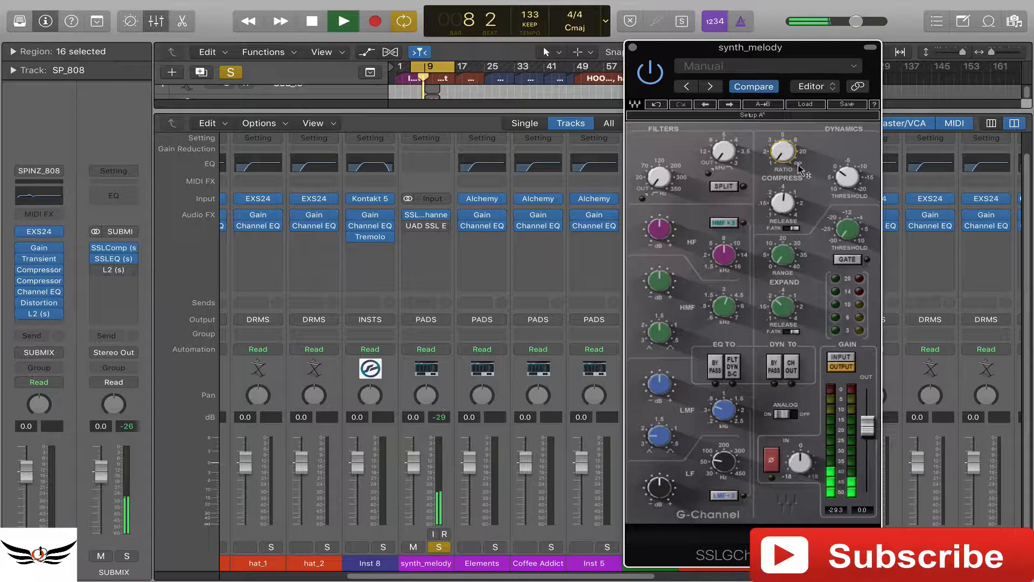
left_click_drag(792, 155, 792, 136)
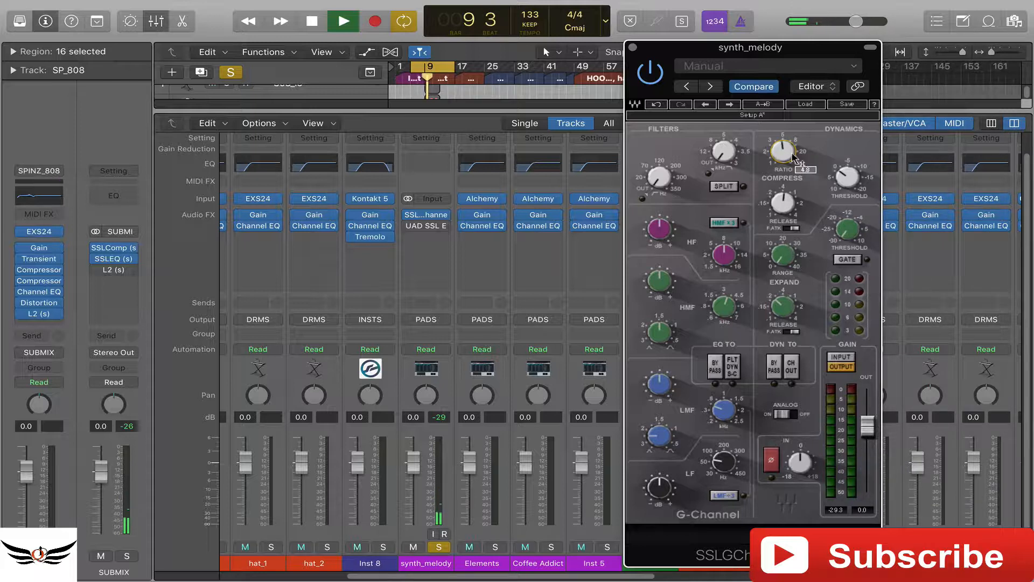
left_click_drag(846, 181, 846, 140)
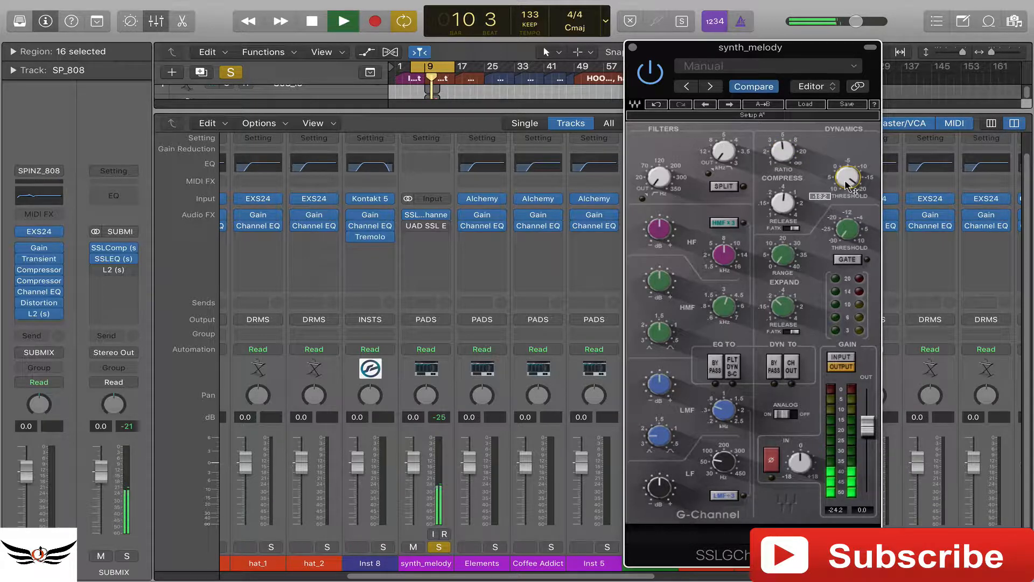
left_click_drag(847, 177, 847, 199)
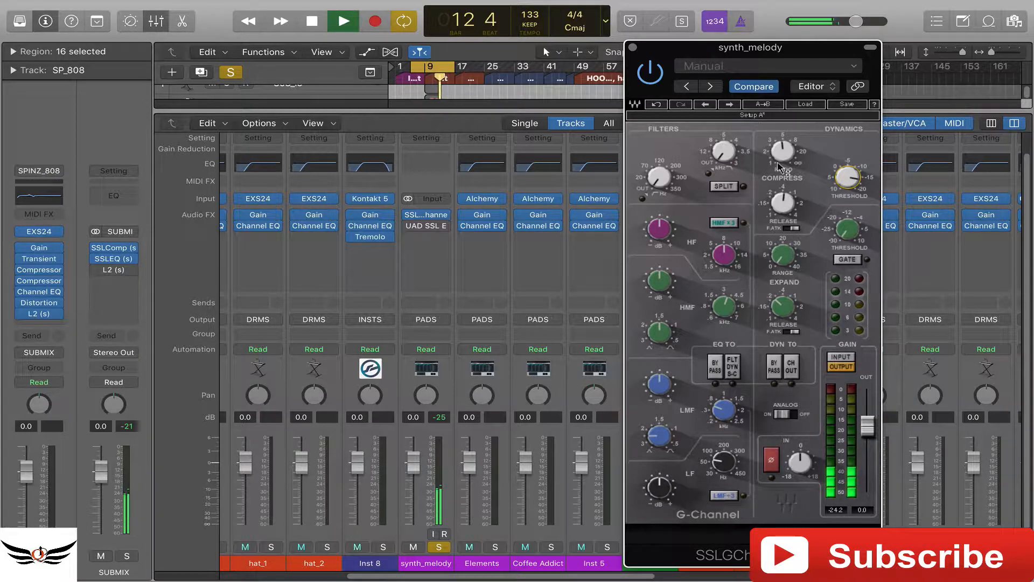
left_click_drag(783, 152, 783, 156)
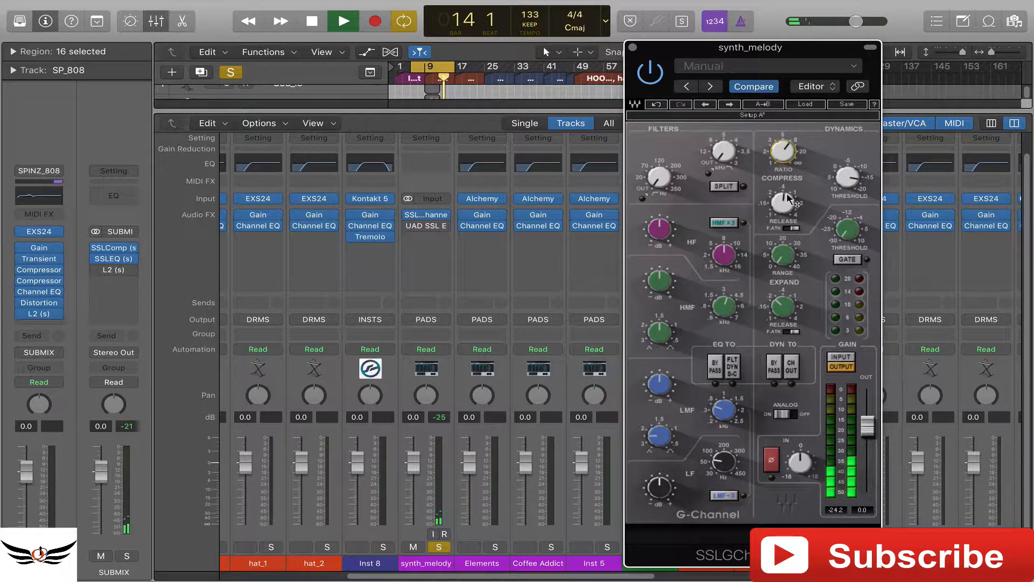
- Set the compressor's release to 0.10, raise its ratio toward 20 and lower the threshold further
left_click_drag(783, 203, 783, 211)
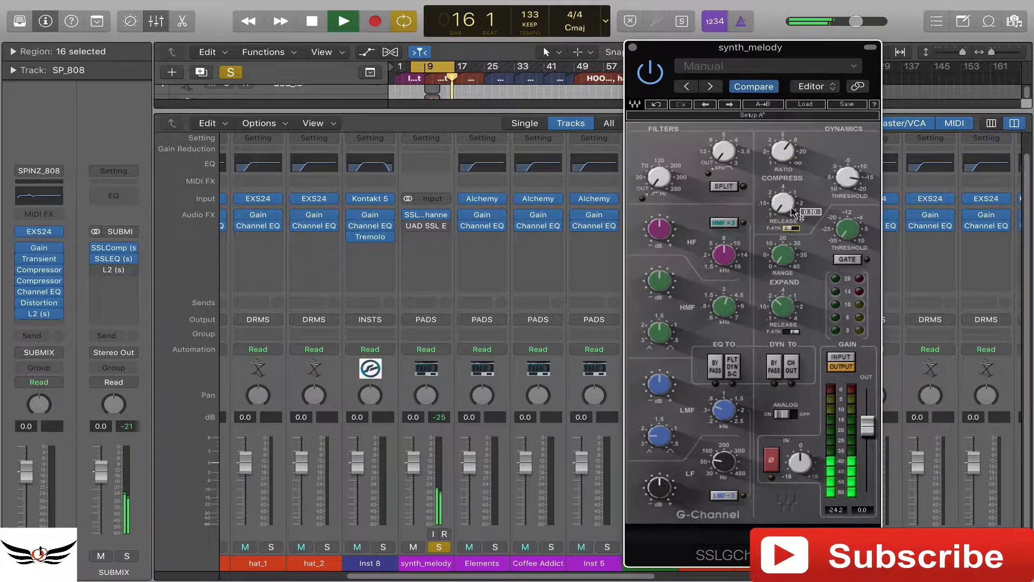
left_click_drag(783, 152, 783, 147)
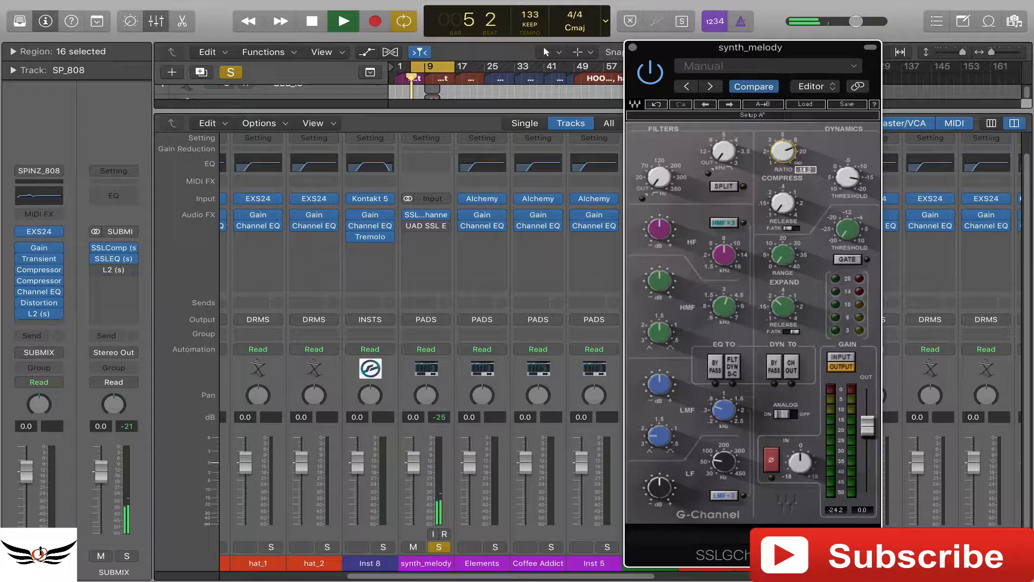
left_click_drag(847, 177, 848, 184)
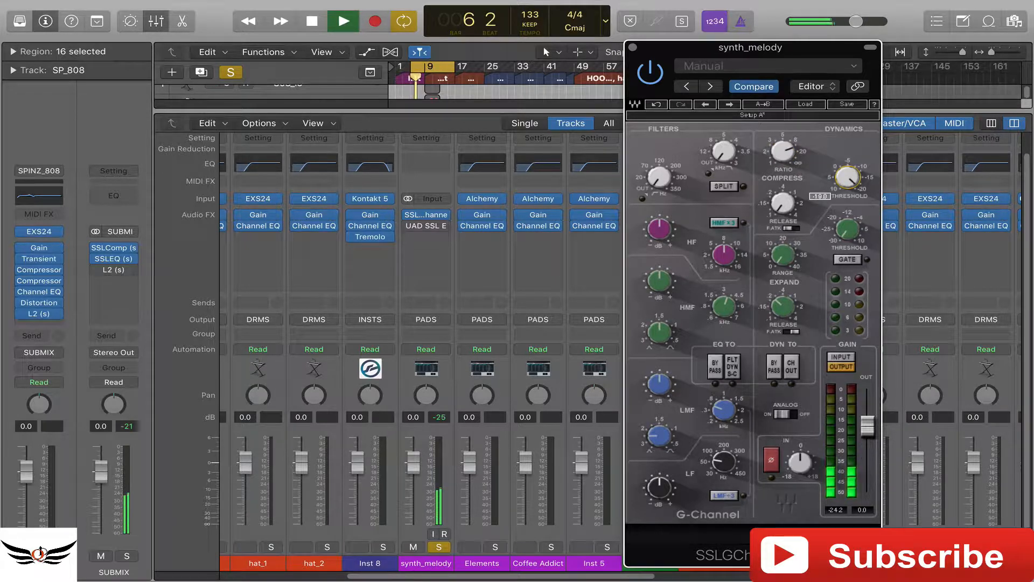
left_click_drag(783, 151, 783, 143)
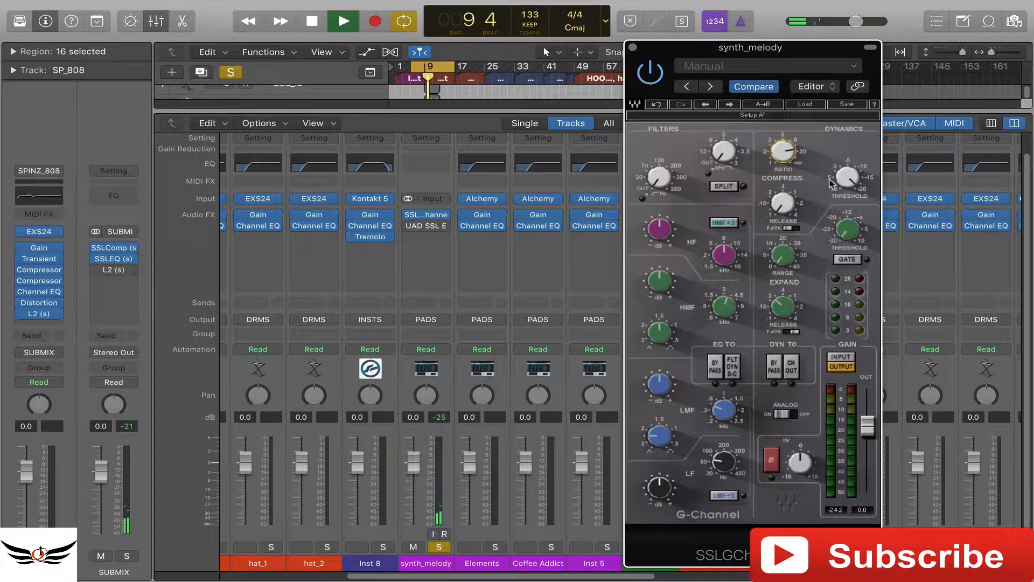
left_click_drag(787, 152, 787, 153)
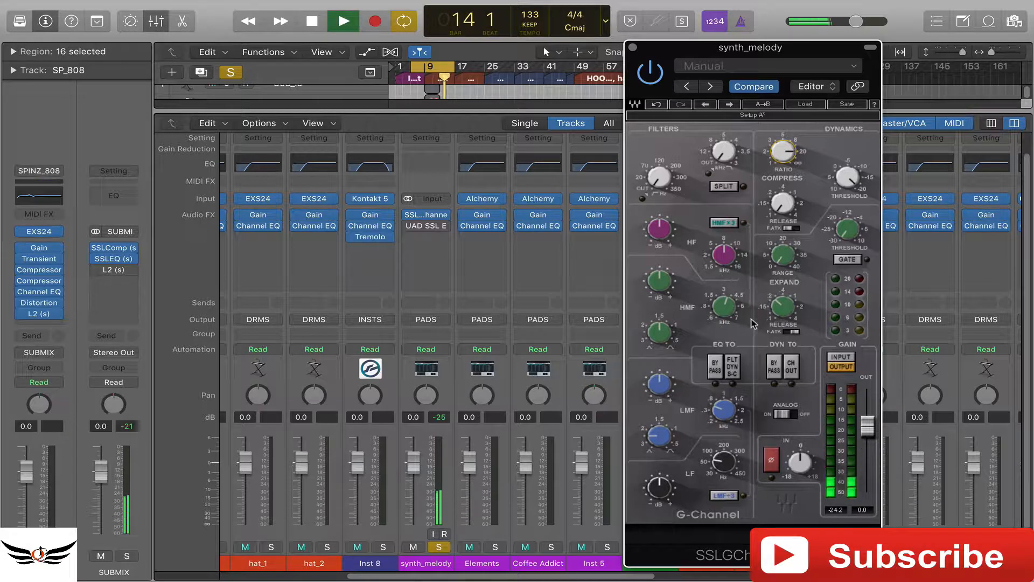
- Fine-tune the compressor threshold and lower the G-Channel output fader to -5.2, comparing against the bypassed signal
left_click(658, 76)
left_click(660, 76)
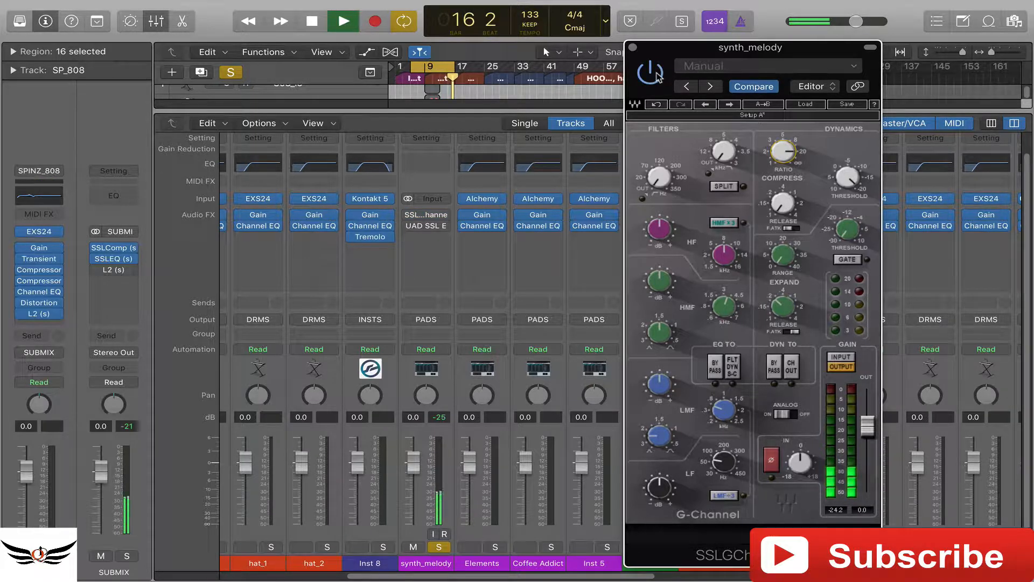
left_click_drag(847, 176, 847, 179)
left_click_drag(869, 427, 868, 429)
left_click(660, 80)
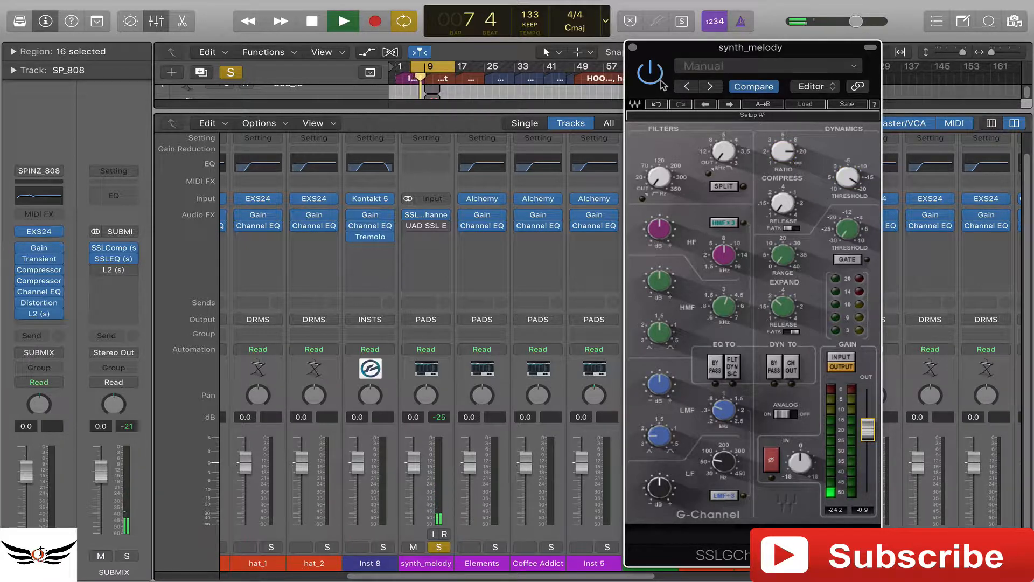
left_click(661, 80)
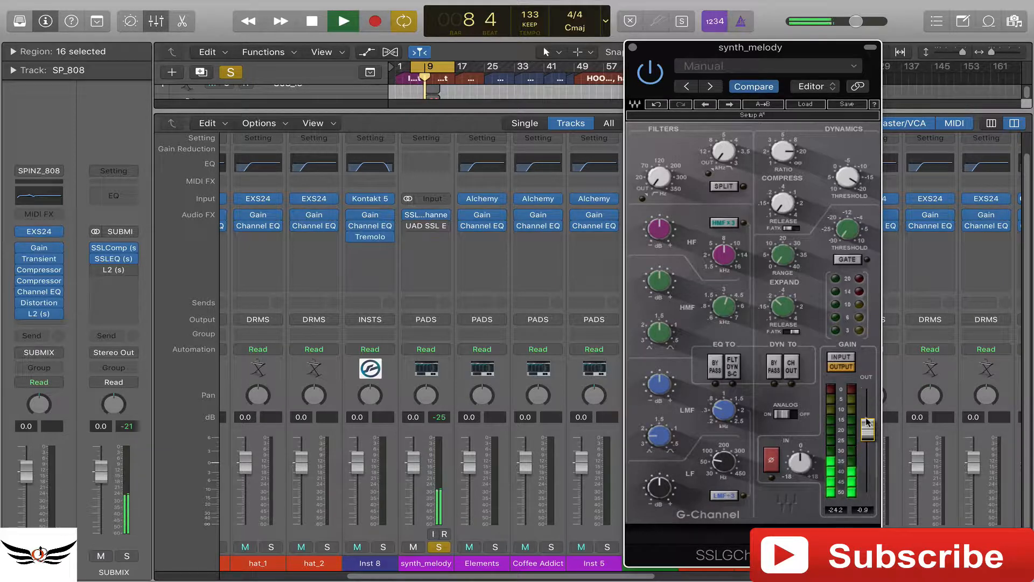
left_click_drag(868, 429, 868, 442)
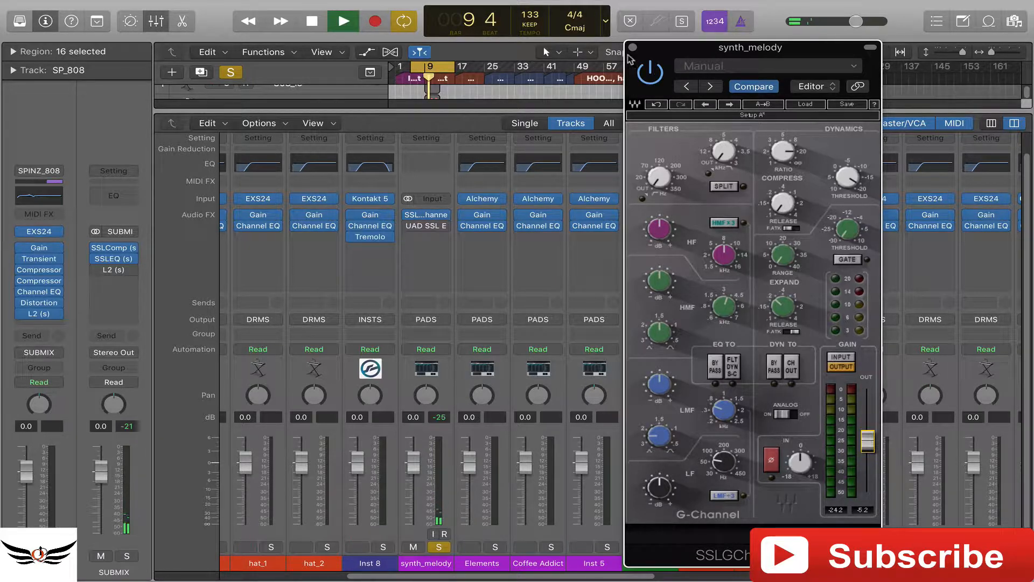
- Compare the processed and bypassed synth_melody signal repeatedly to judge the compression and level match
left_click(656, 71)
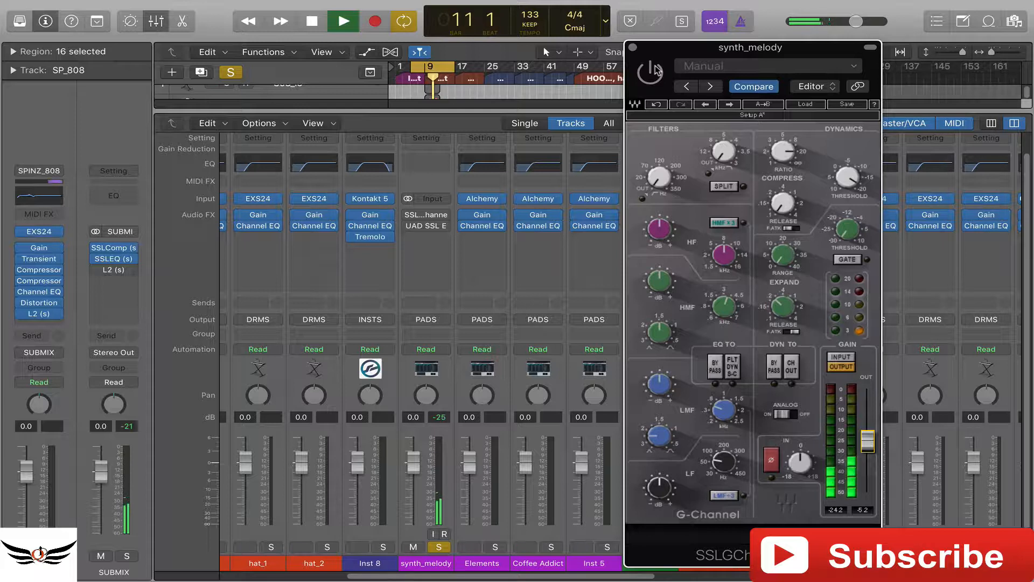
left_click(656, 72)
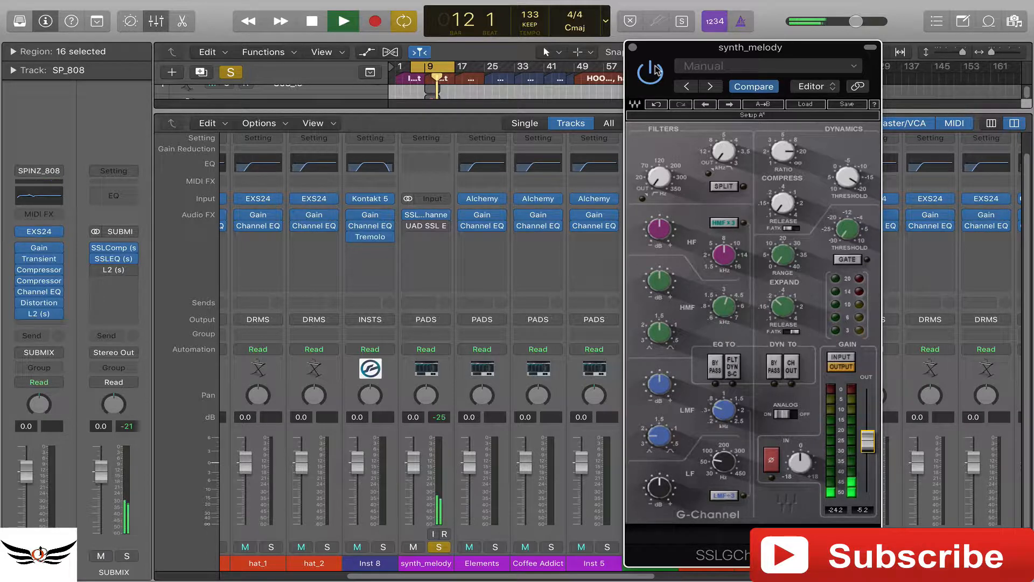
left_click(656, 71)
left_click(657, 71)
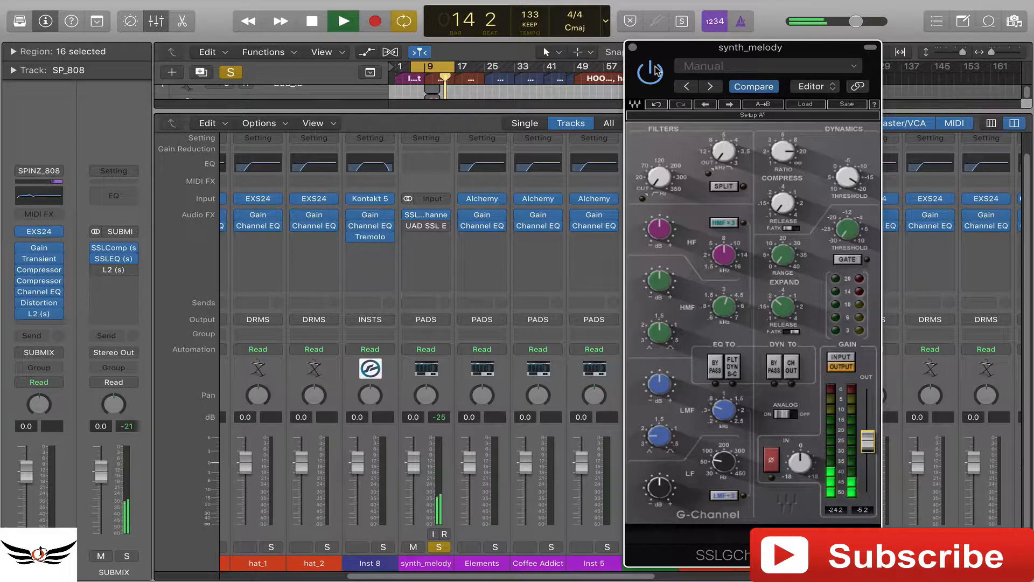
left_click(657, 71)
left_click(657, 72)
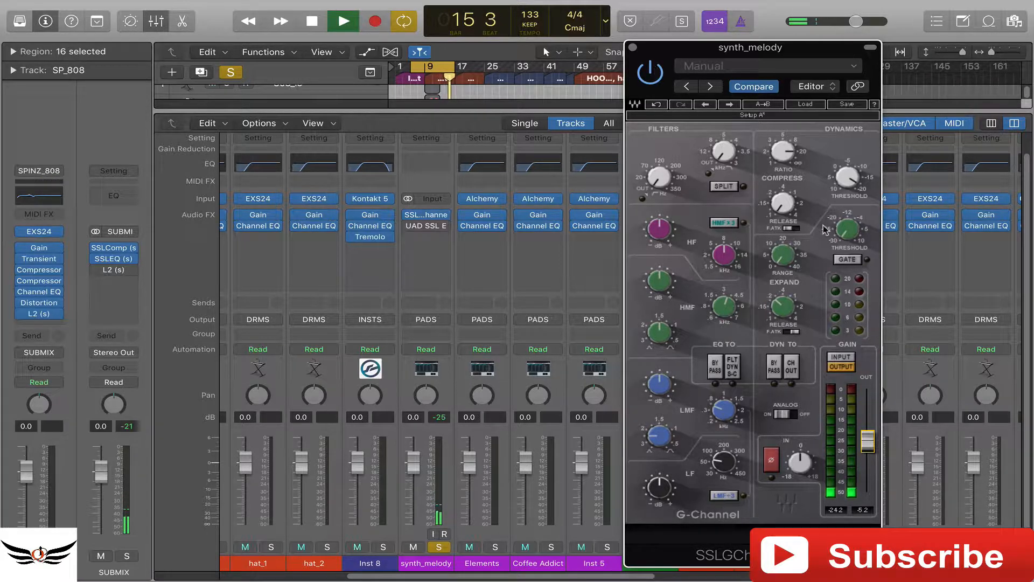
- Raise the G-Channel output fader to -4.4 and check the level against the bypassed signal
left_click_drag(876, 449, 876, 446)
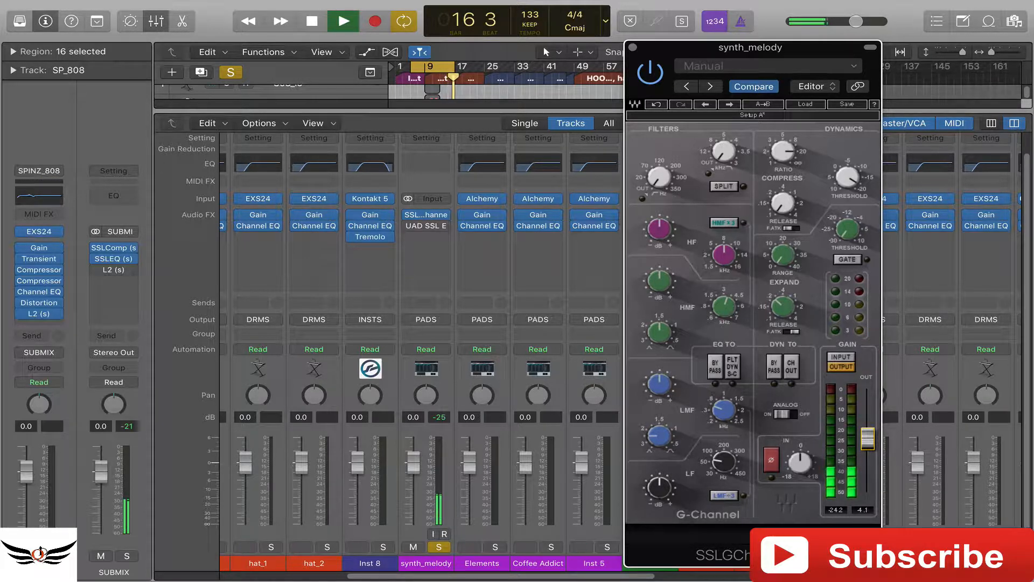
left_click(651, 73)
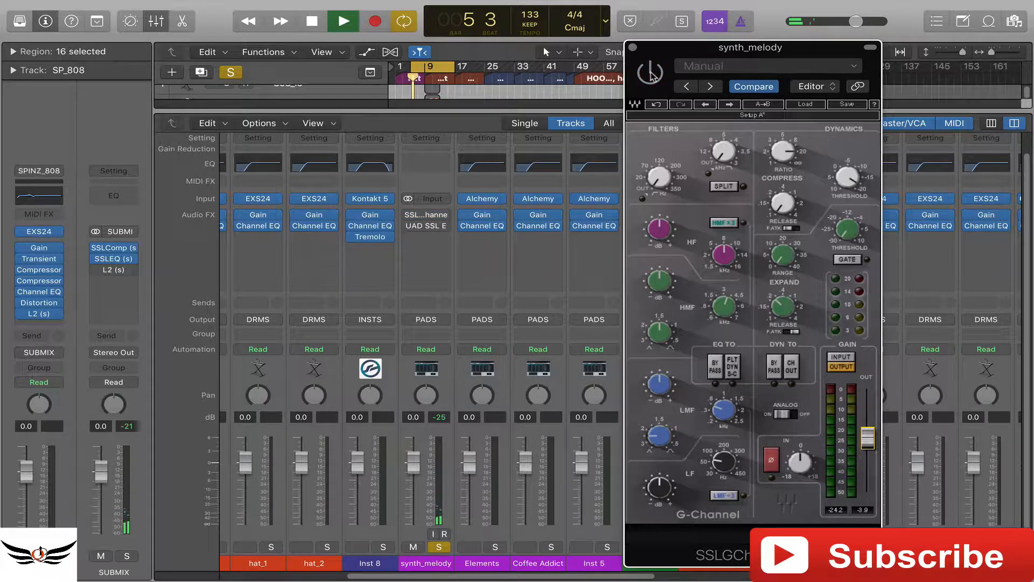
left_click(652, 75)
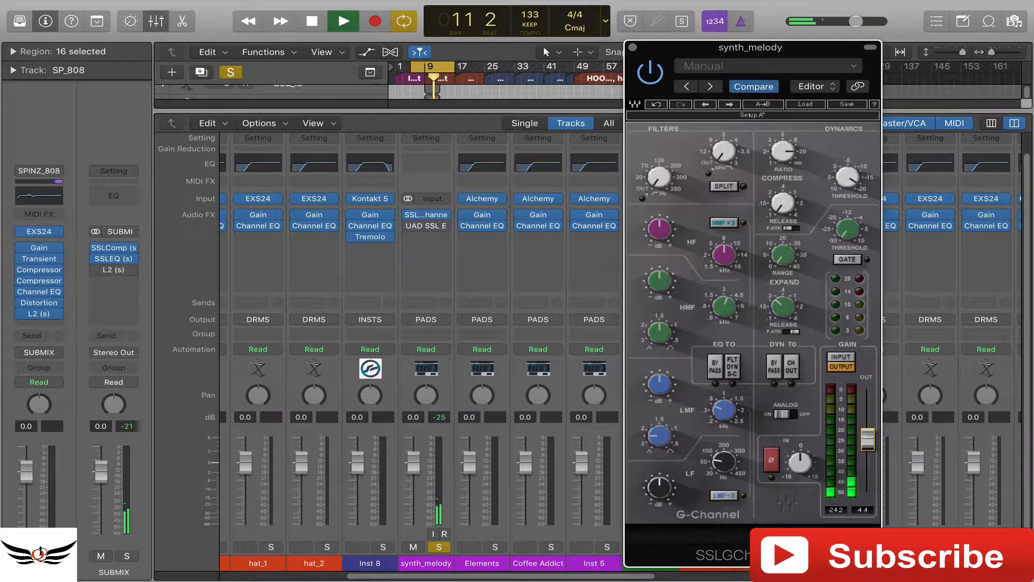
left_click(656, 78)
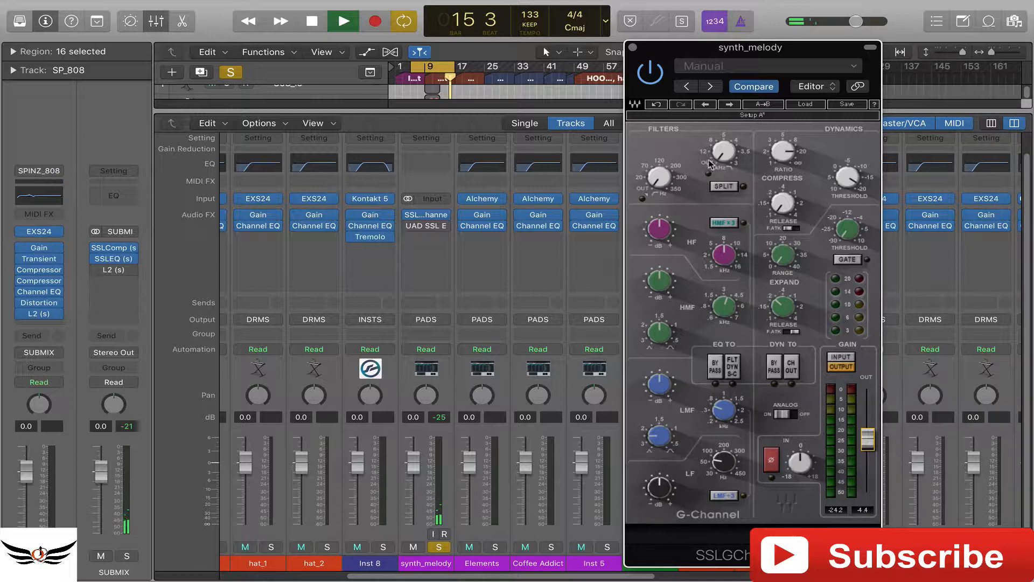
- Engage the G-Channel's high-frequency kHz filter and sweep its cutoff to between 4 and 3.5 kHz
mouse_move(731, 161)
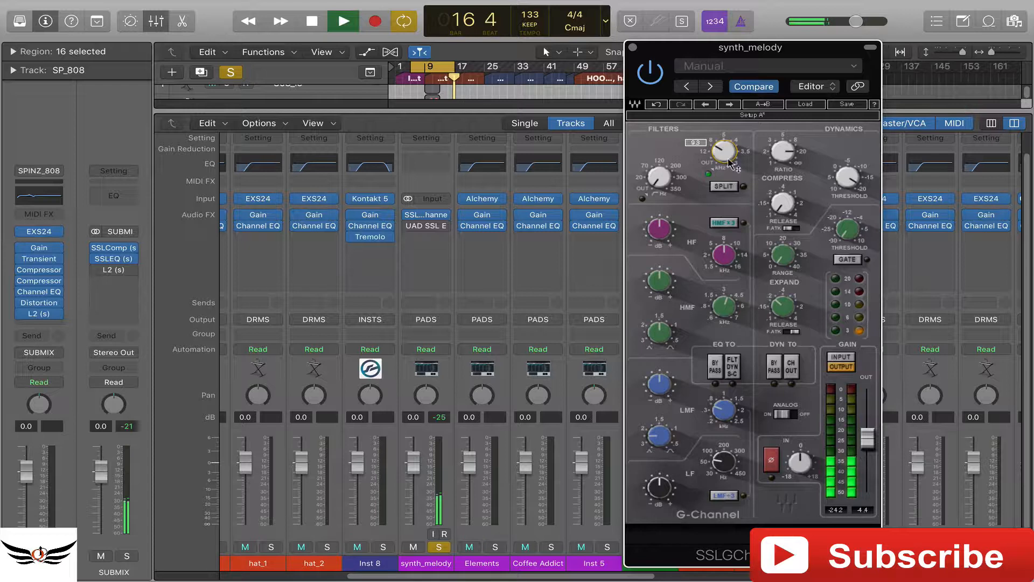
left_click_drag(731, 162, 731, 183)
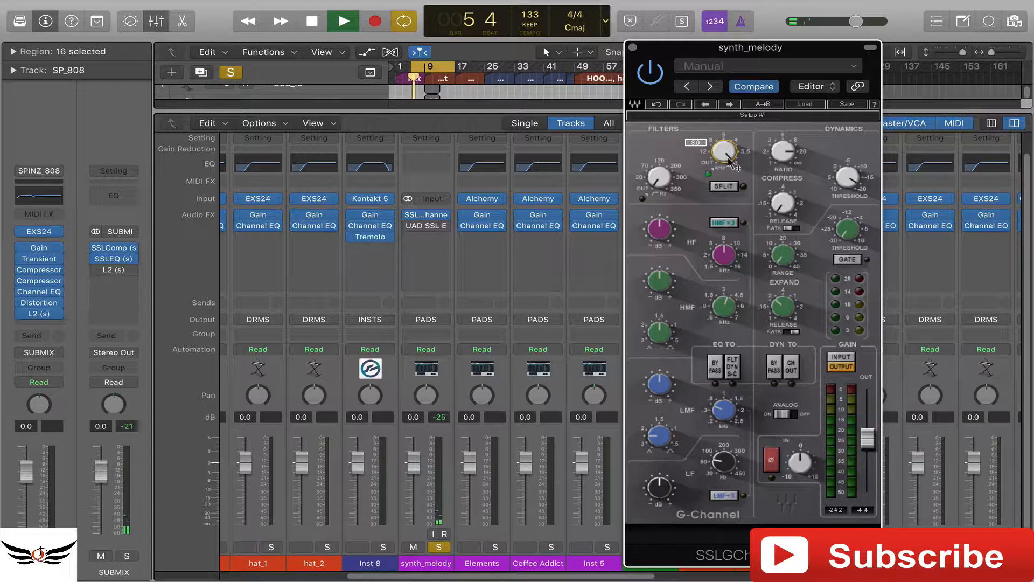
left_click_drag(731, 161, 731, 155)
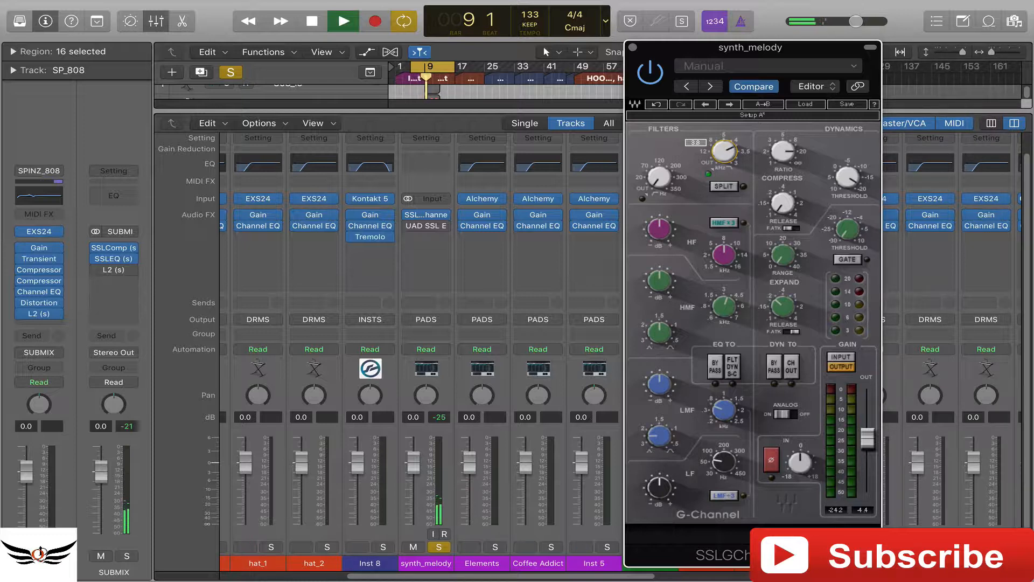
- Raise the G-Channel's kHz filter cutoff past 4.5 kHz and audition the filter with Split switched on and off
left_click_drag(731, 155, 731, 152)
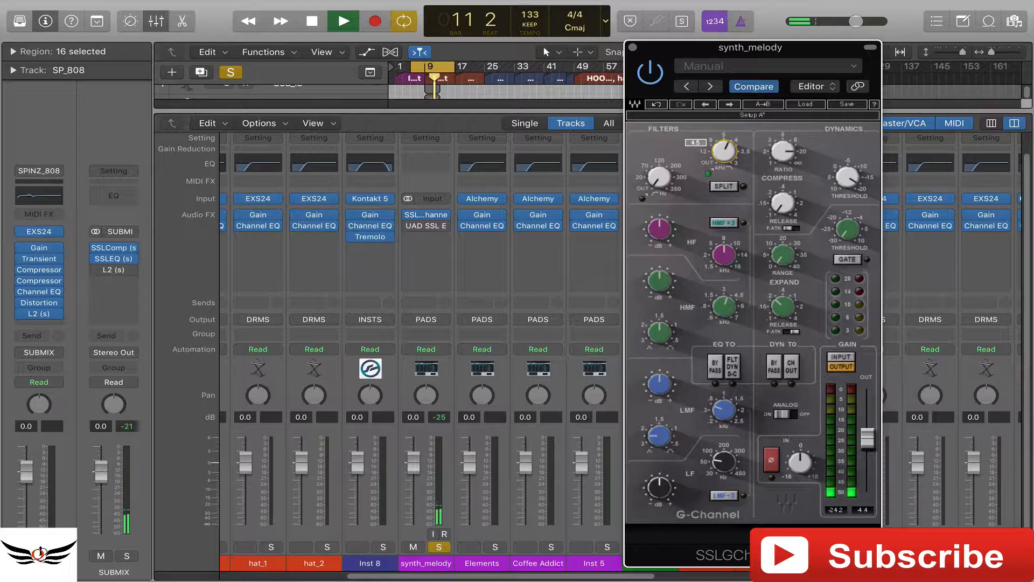
left_click_drag(731, 152, 726, 154)
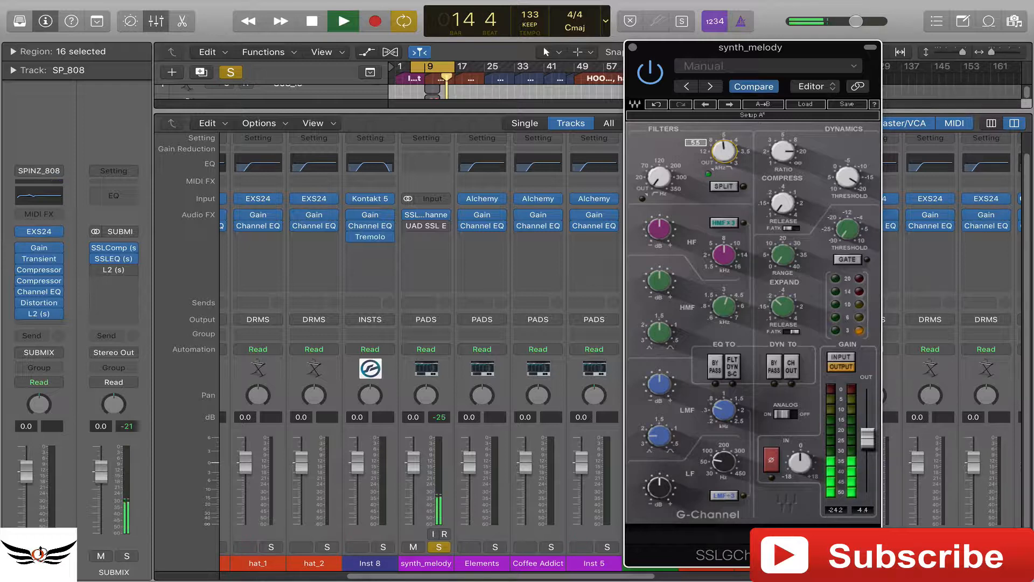
left_click(724, 187)
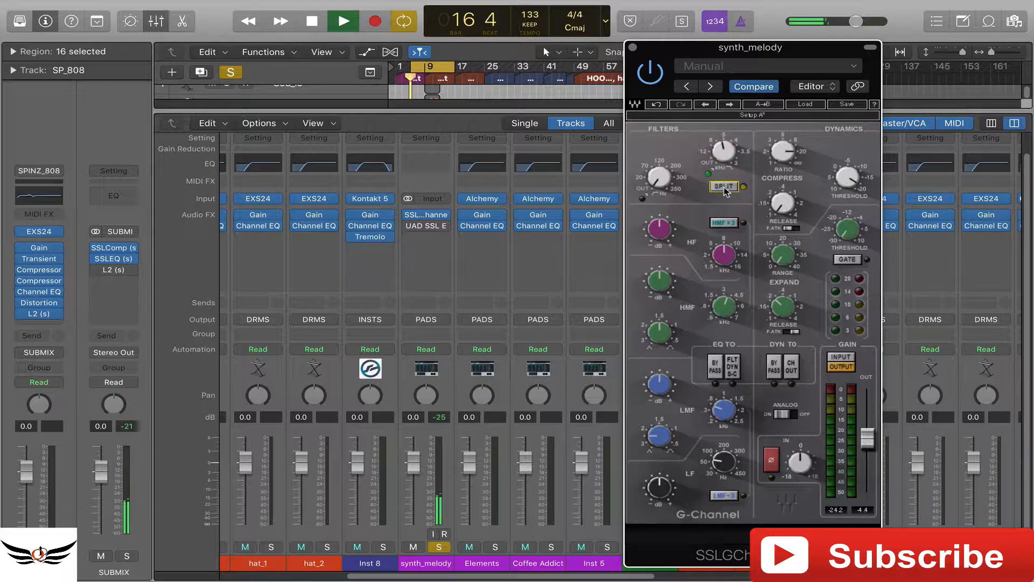
left_click_drag(732, 152, 733, 148)
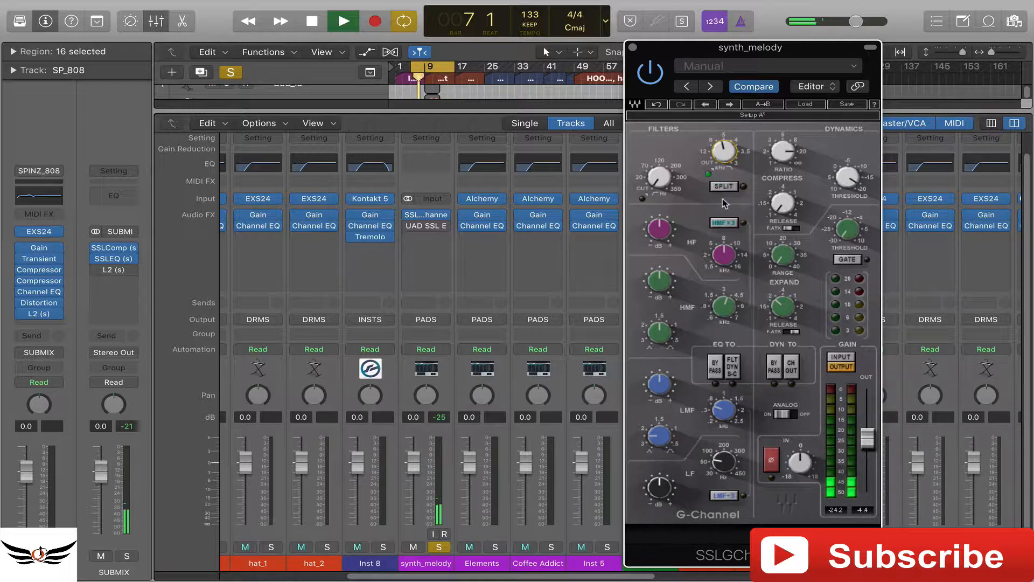
left_click_drag(726, 151, 726, 151)
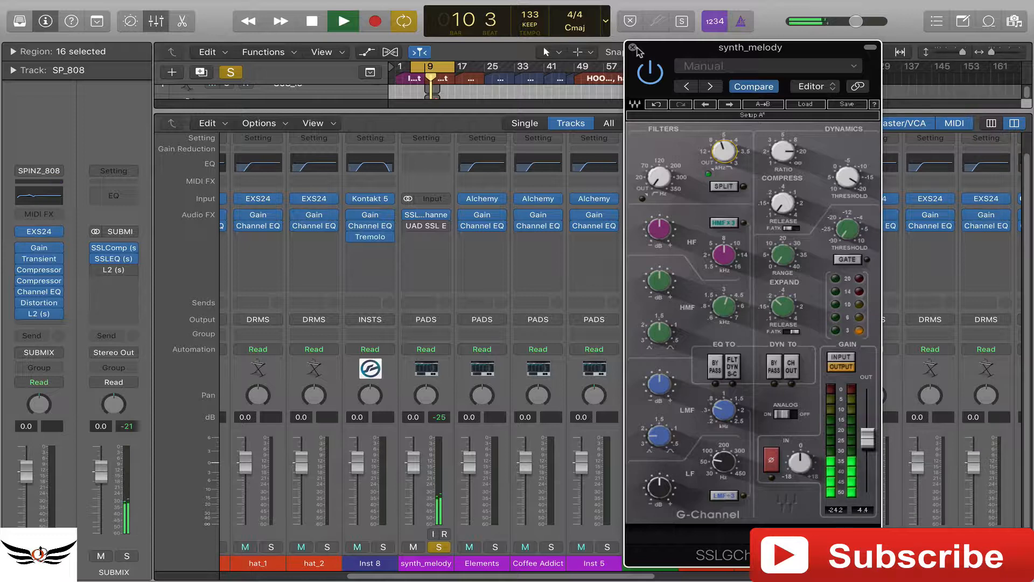
- Compare the filtered synth_melody signal against bypass and close the G-Channel with processing active
left_click(646, 72)
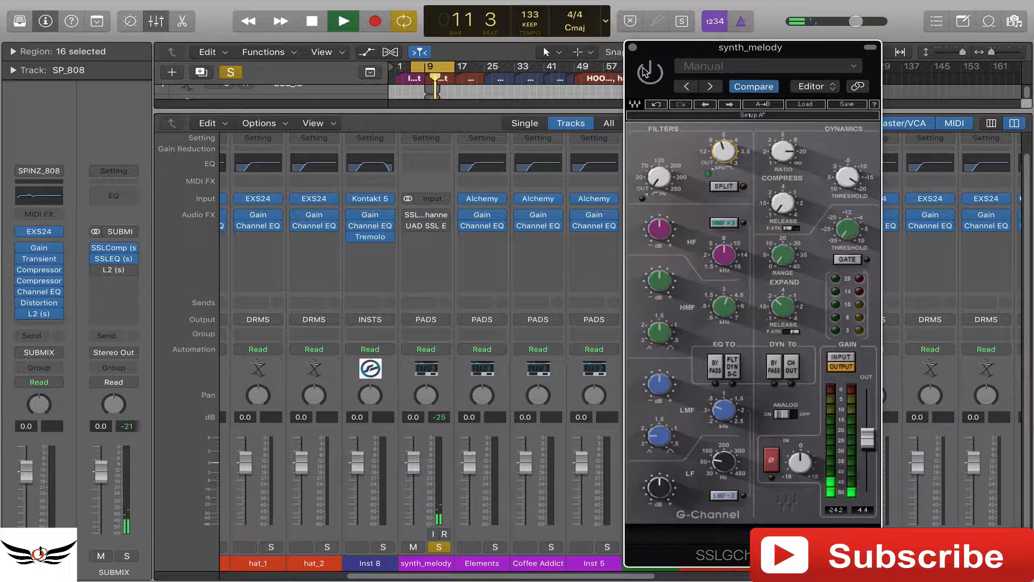
left_click(646, 72)
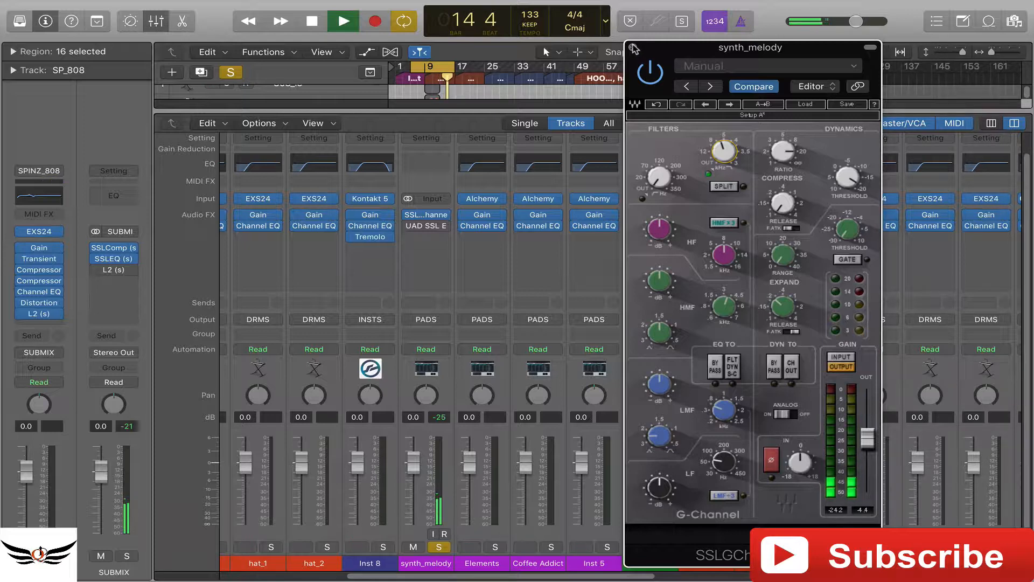
left_click(633, 48)
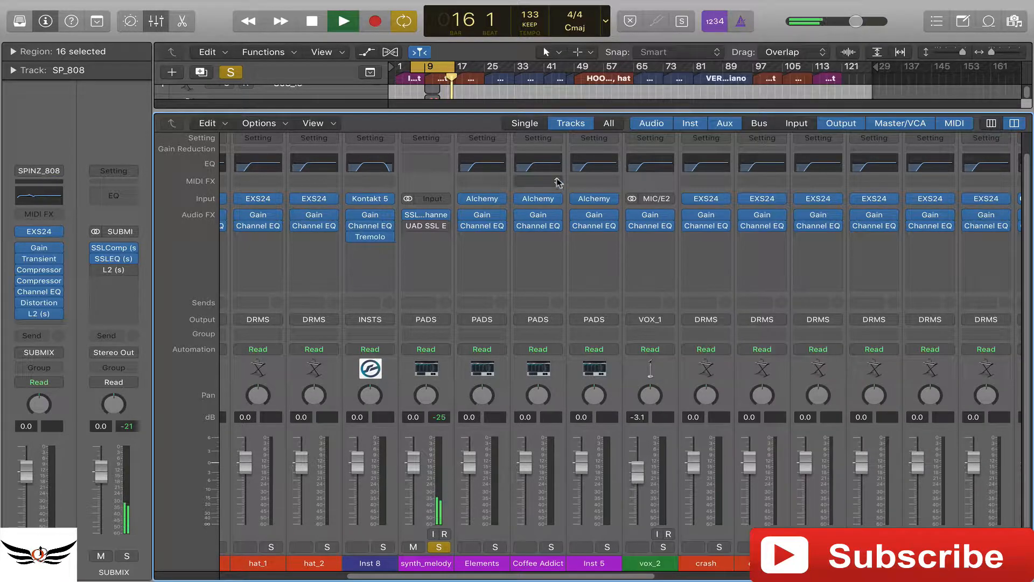
- Unsolo synth_melody and extend the cycle range beyond bar 17 to audition the full mix before stopping playback
left_click(439, 546)
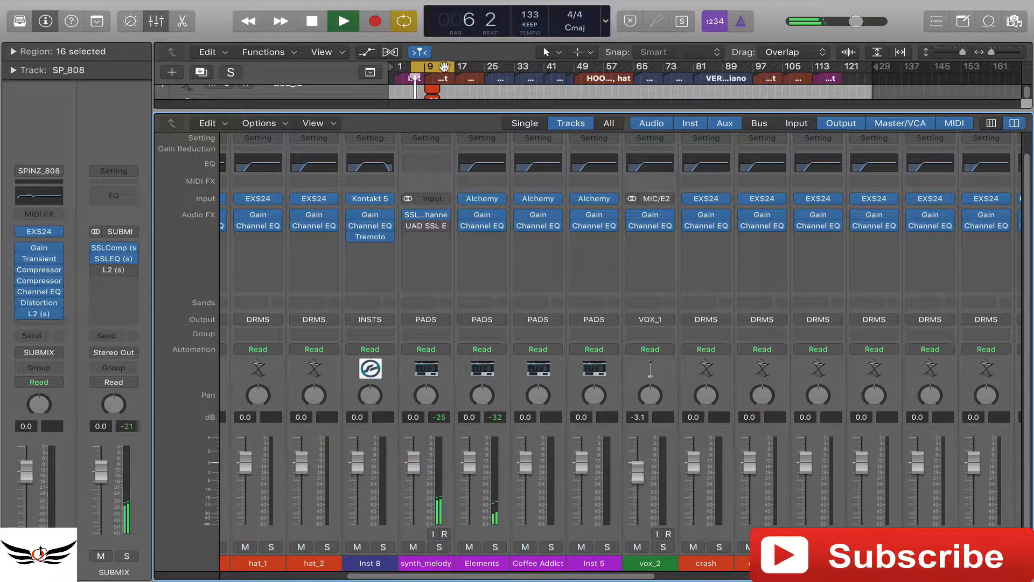
left_click_drag(455, 66, 482, 70)
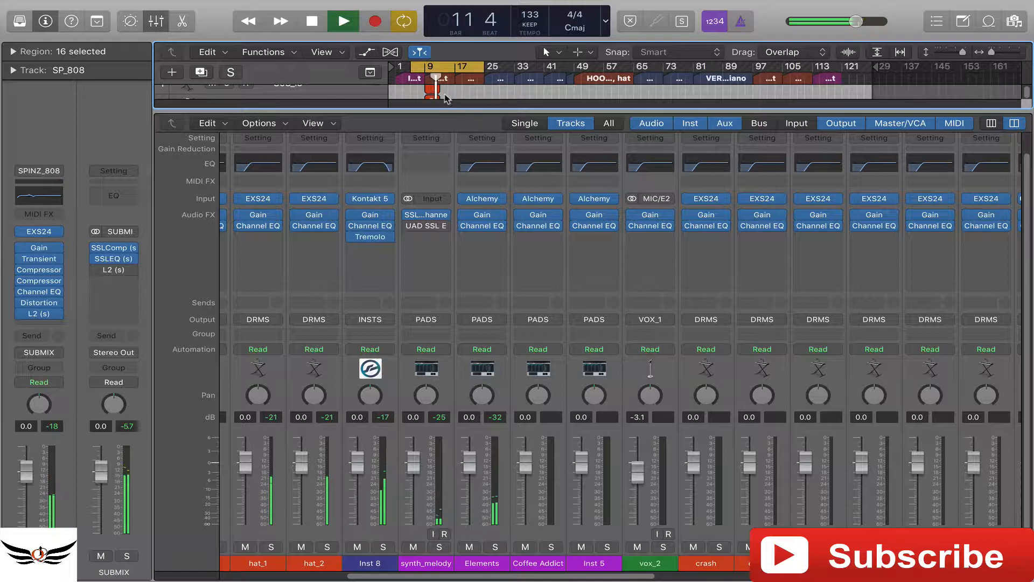
mouse_move(410, 217)
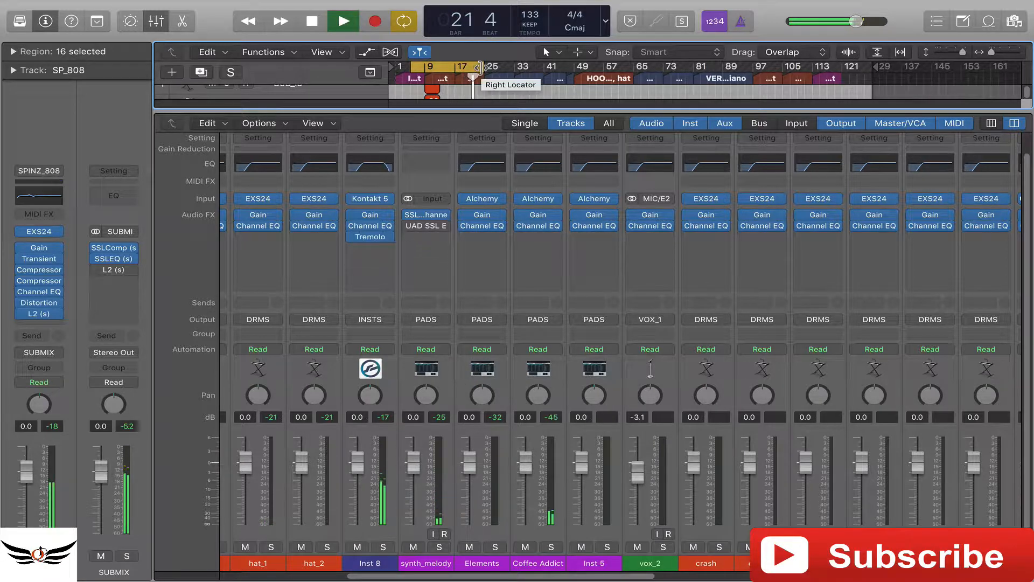
key("space")
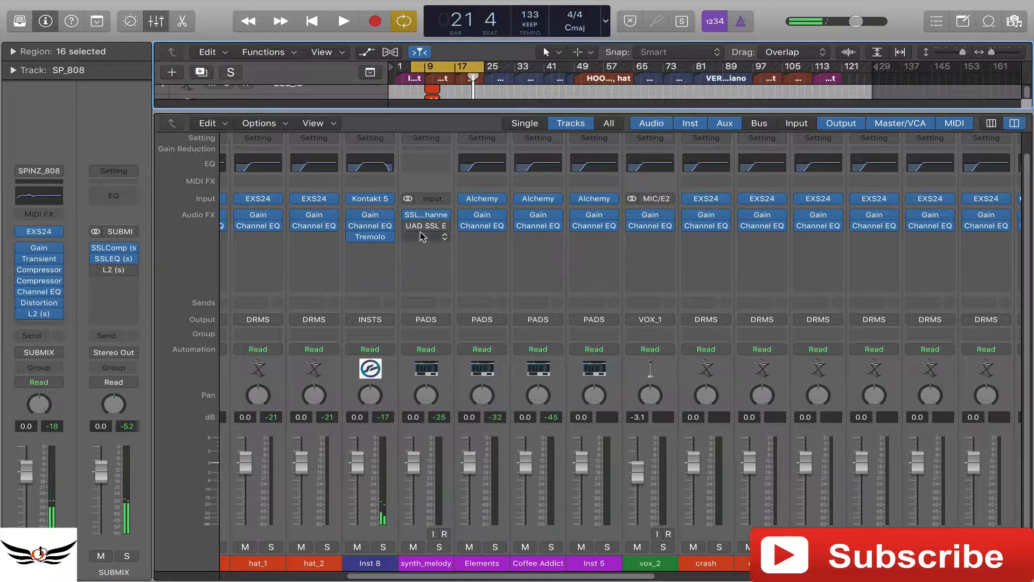
- Reopen the G-Channel on synth_melody and reposition its window over the middle of the mixer
left_click(420, 216)
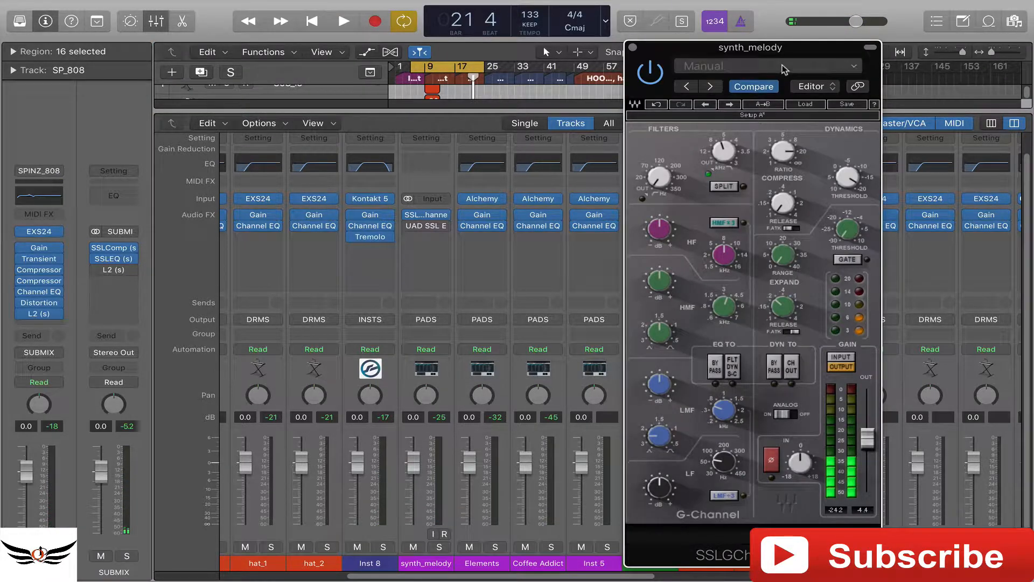
left_click_drag(802, 54, 636, 56)
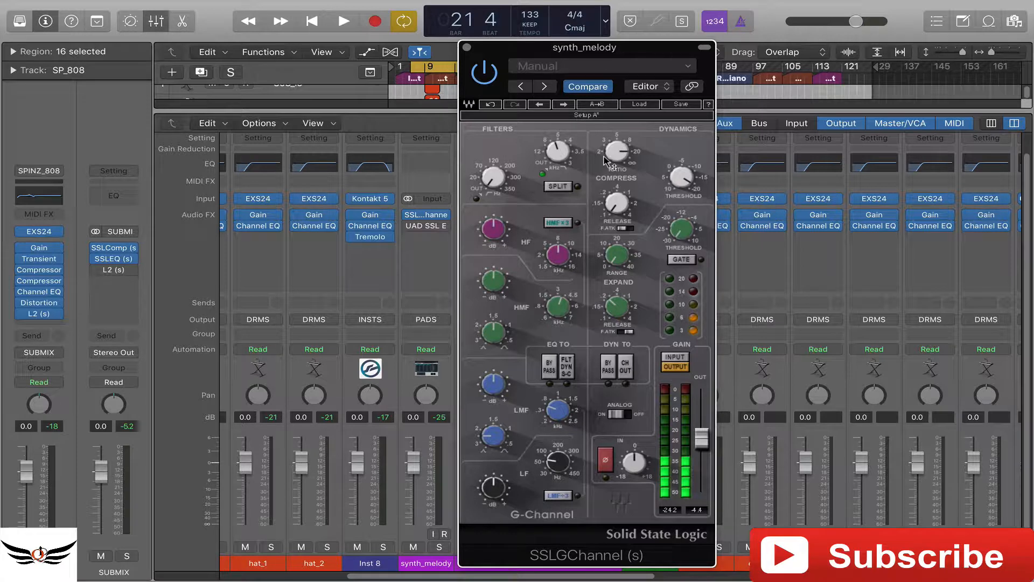
mouse_move(607, 160)
left_click_drag(621, 45, 528, 47)
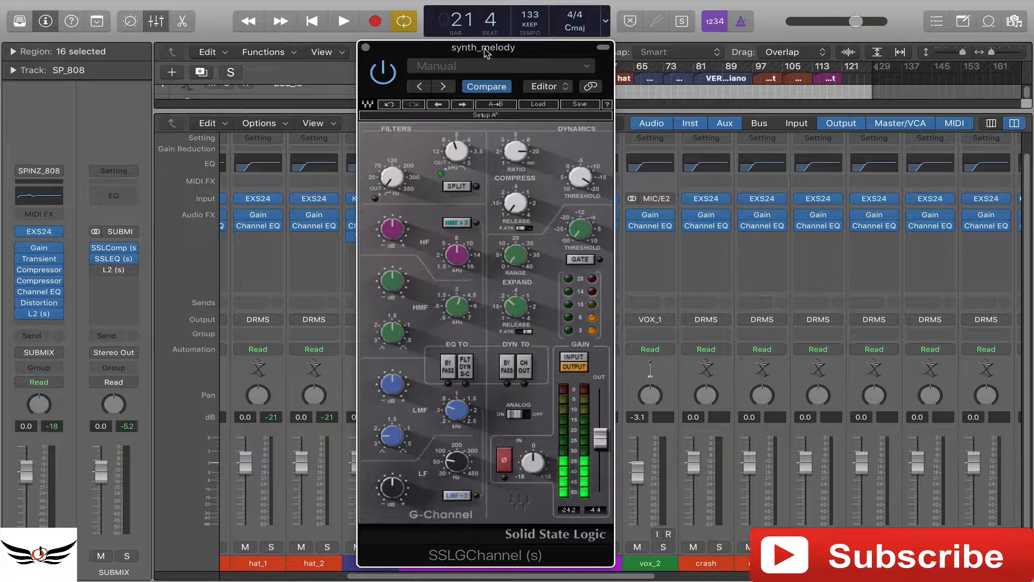
mouse_move(520, 50)
left_mouse_down()
mouse_move(548, 49)
mouse_move(536, 52)
left_mouse_up()
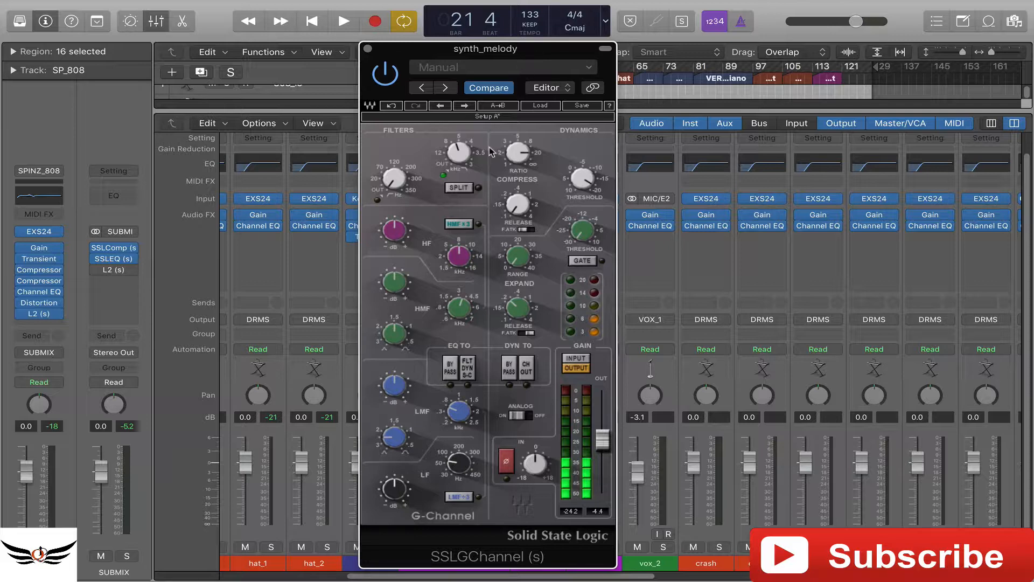
- Look through the G-Channel's factory presets without loading one and shift the plug-in window slightly
left_click(540, 106)
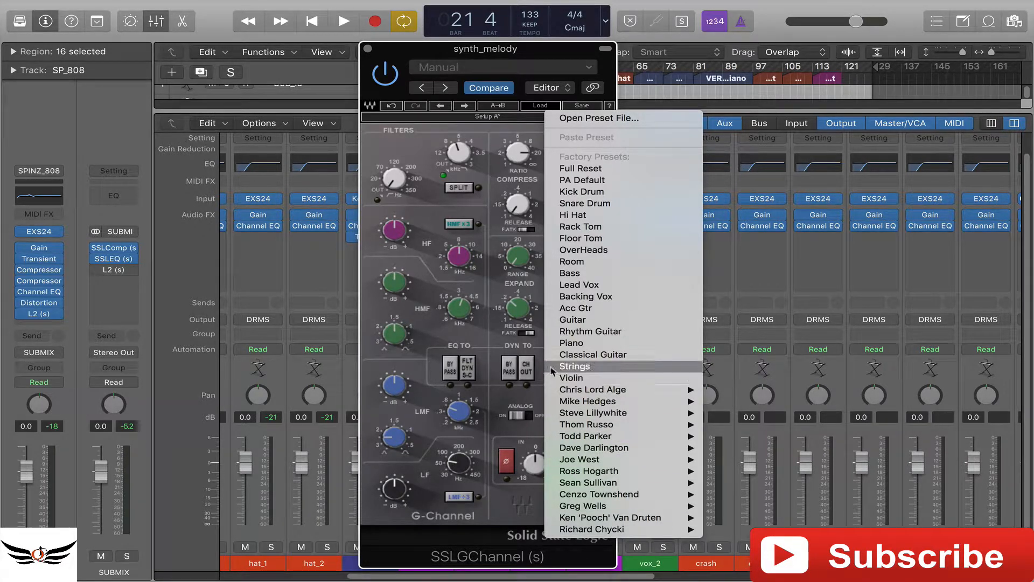
left_click(492, 203)
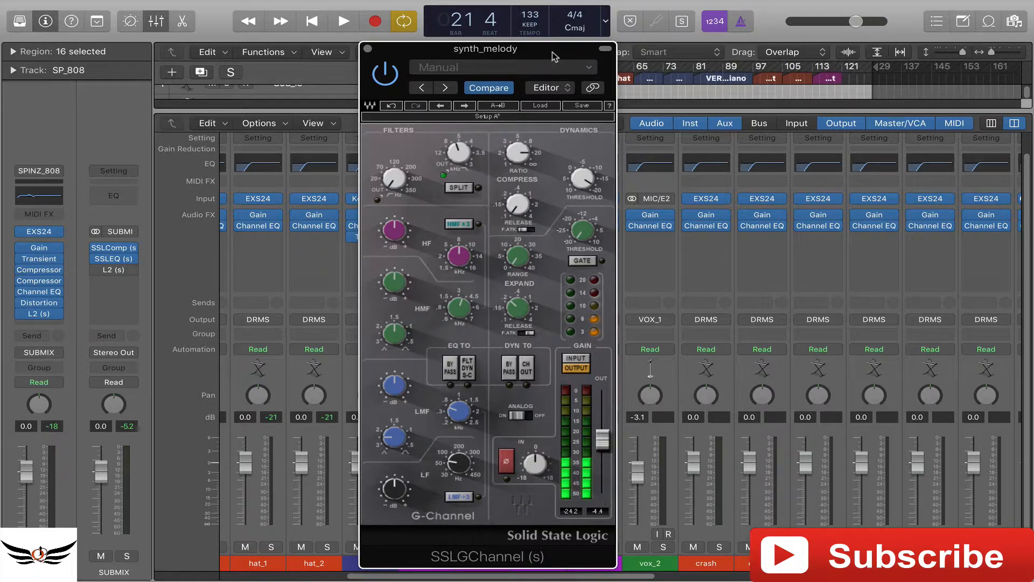
left_click_drag(555, 56, 575, 50)
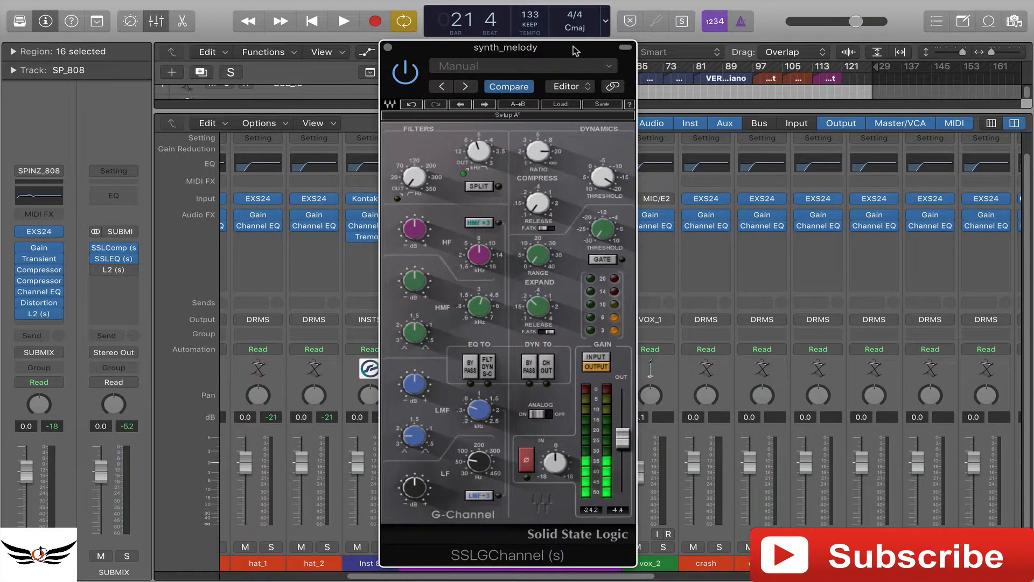